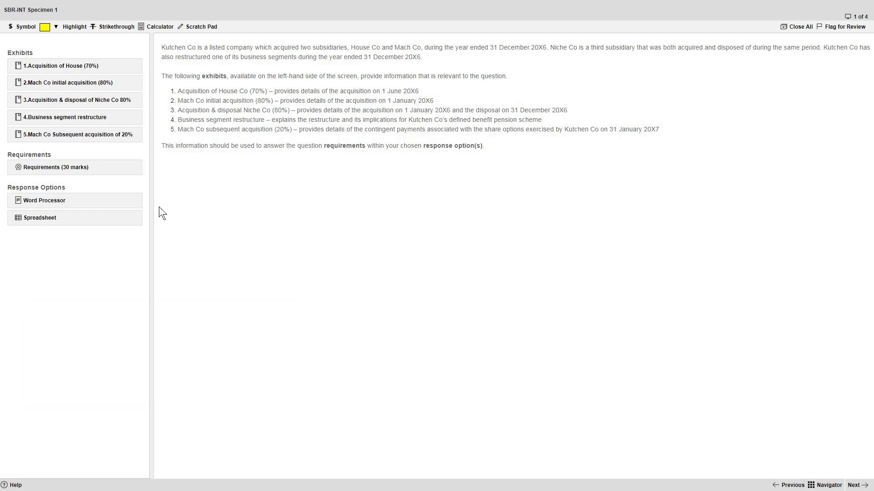
Step: Open the word-processor answer and a blank spreadsheet for the workings
left_click(137, 204)
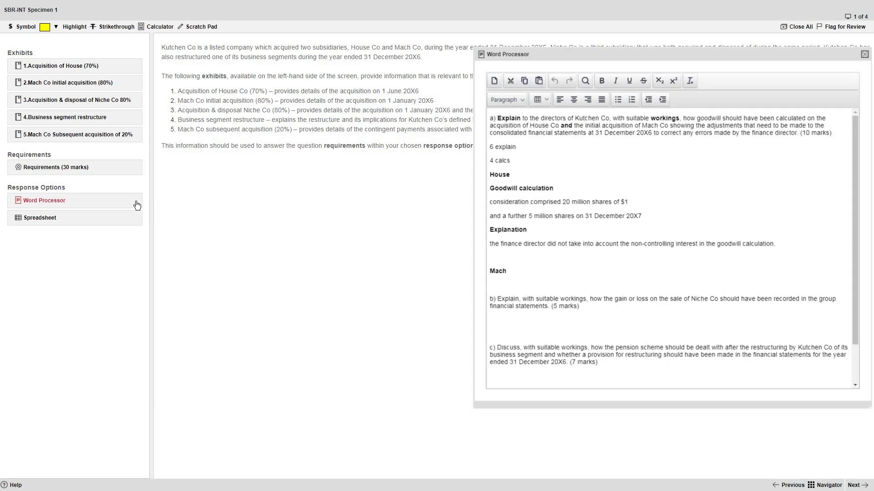
left_click(130, 219)
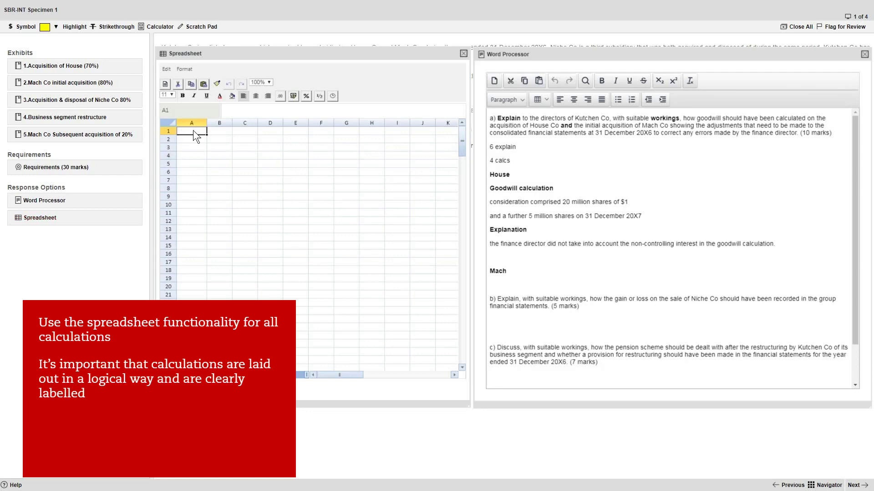
Step: Enter the bold heading 'Working 1 - Goodwill on the acquisition of House and Mach' in A1
type("Working 1 -")
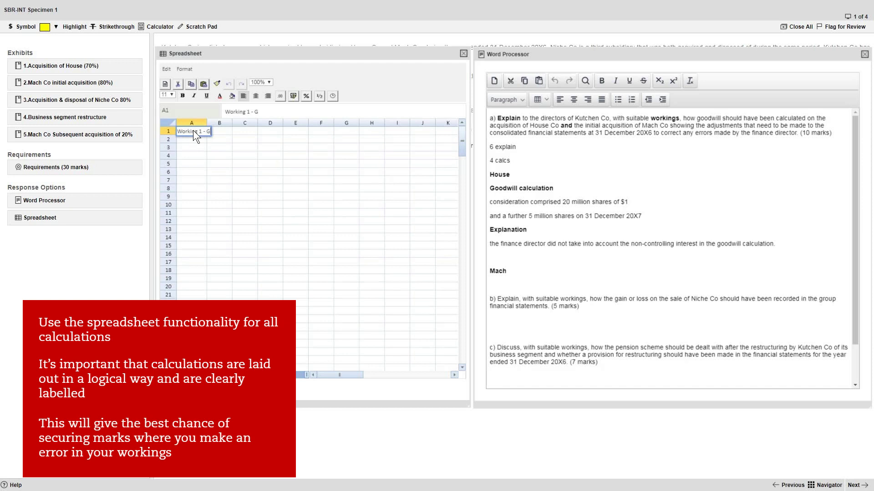
type(" Goodwill on t")
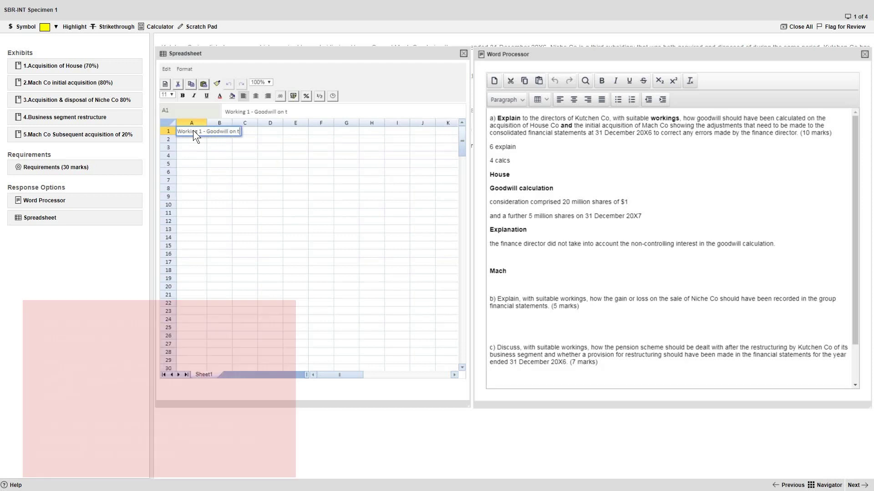
type("he a")
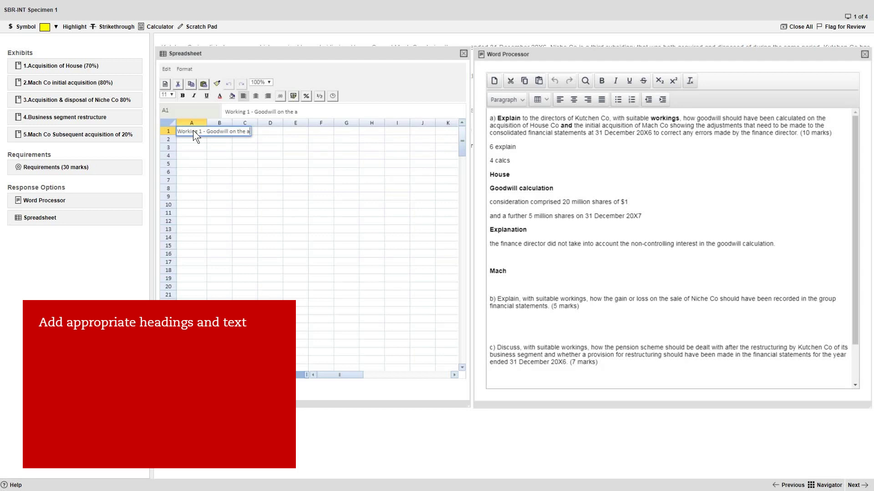
type("cquisition")
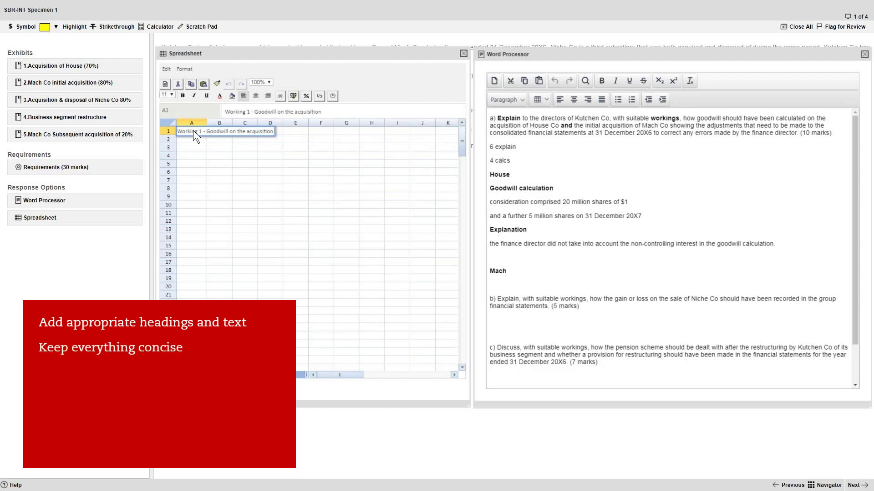
type(" of House")
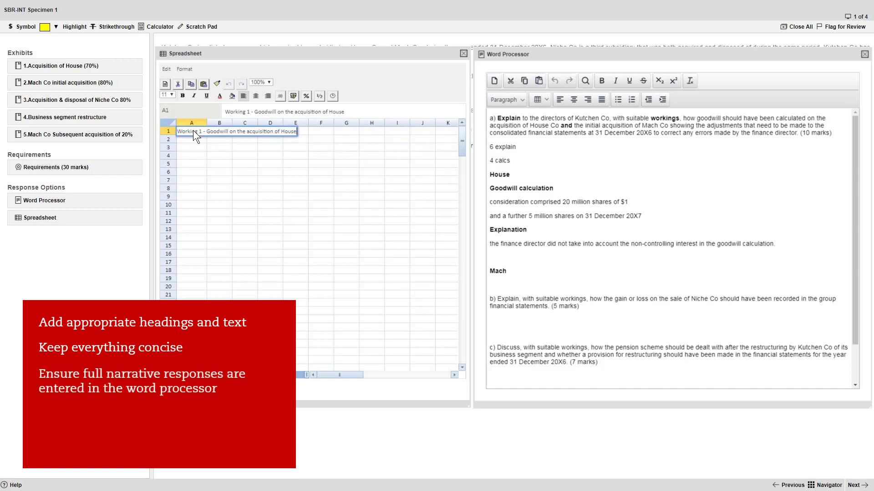
type(" and Mach")
key("Return")
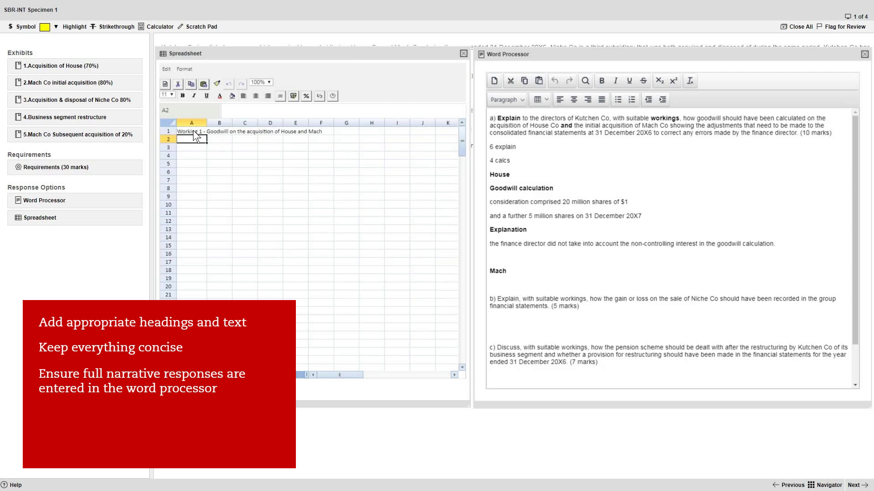
left_click(193, 130)
key("ctrl+b")
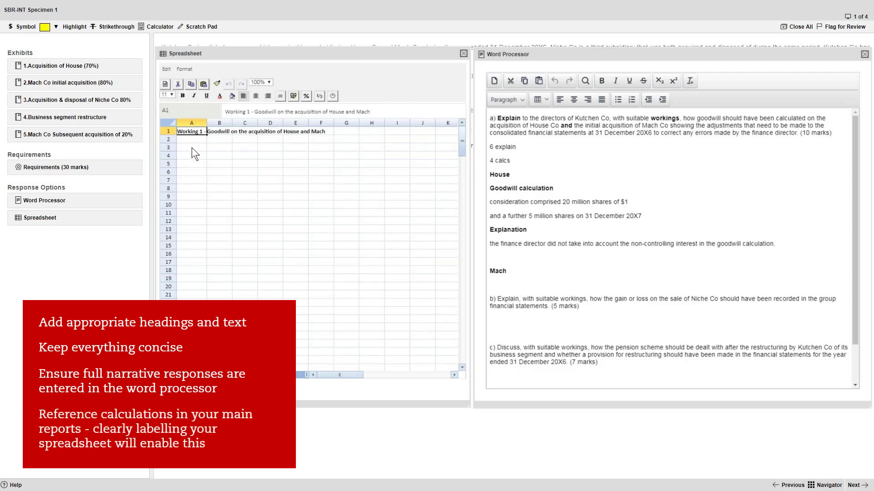
Step: Enter 'FV of consideration for 70% interest' in A3 with 42 in F3
left_click(192, 147)
type("FV")
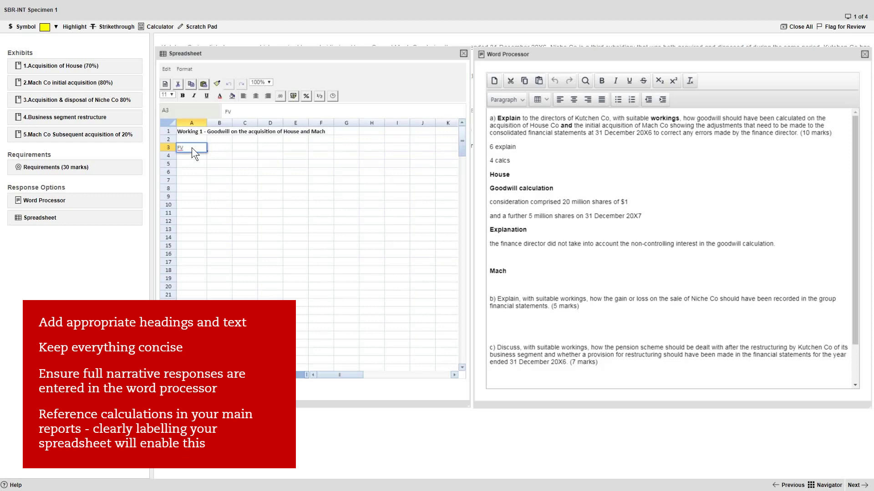
type(" of consideration for 70% interest")
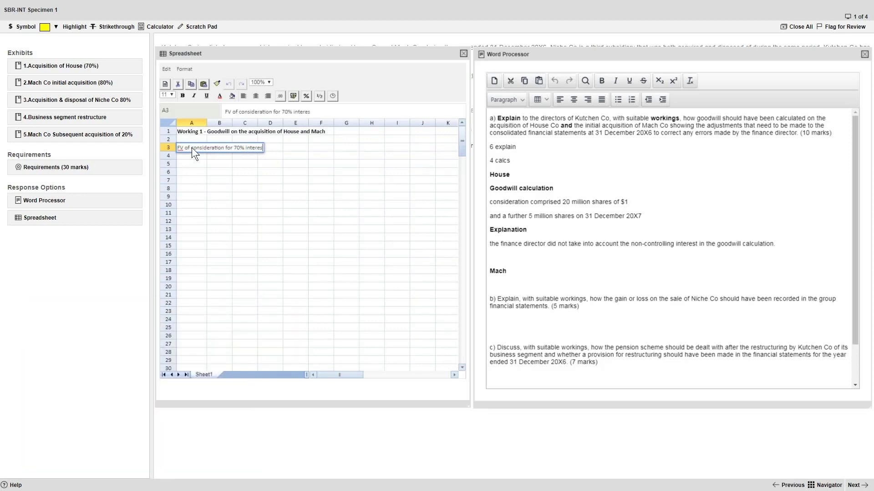
key("Tab")
key("Tab")
key("Tab")
key("Tab")
key("Tab")
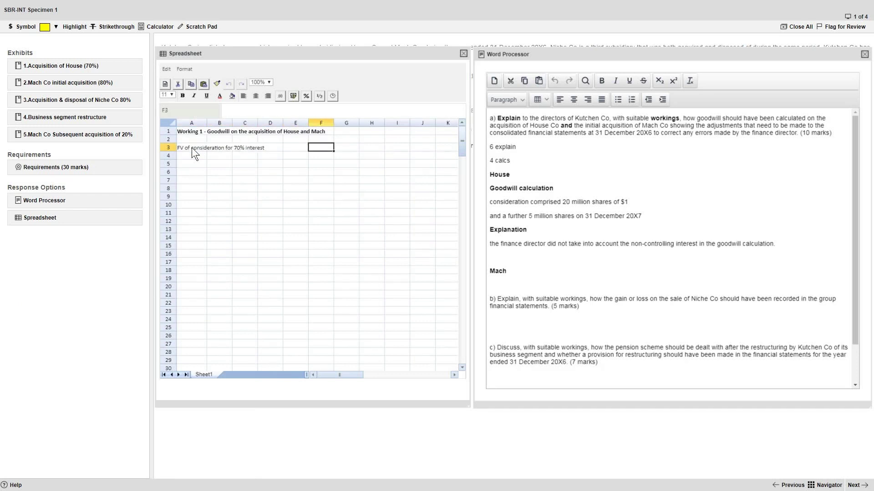
type("42")
key("Return")
Step: Add a right-aligned $m heading in F2 and close the spreadsheet
left_click(318, 138)
type("$m")
left_click(268, 95)
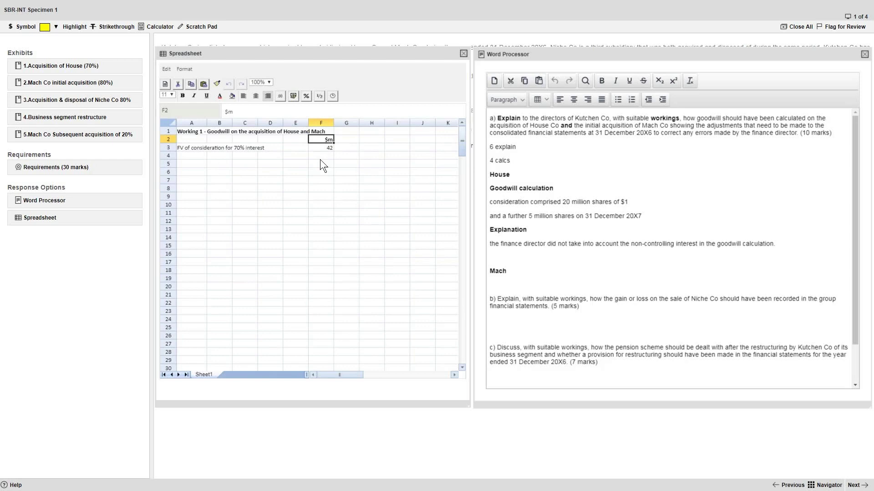
left_click(320, 157)
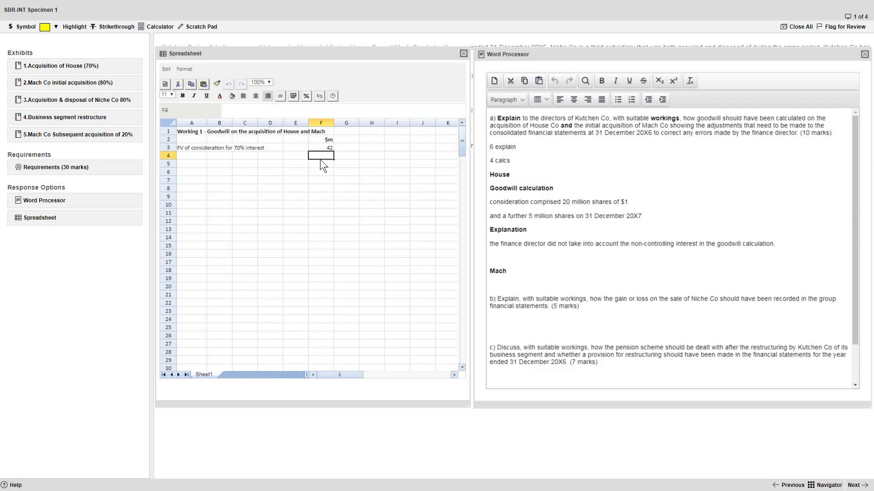
left_click(463, 53)
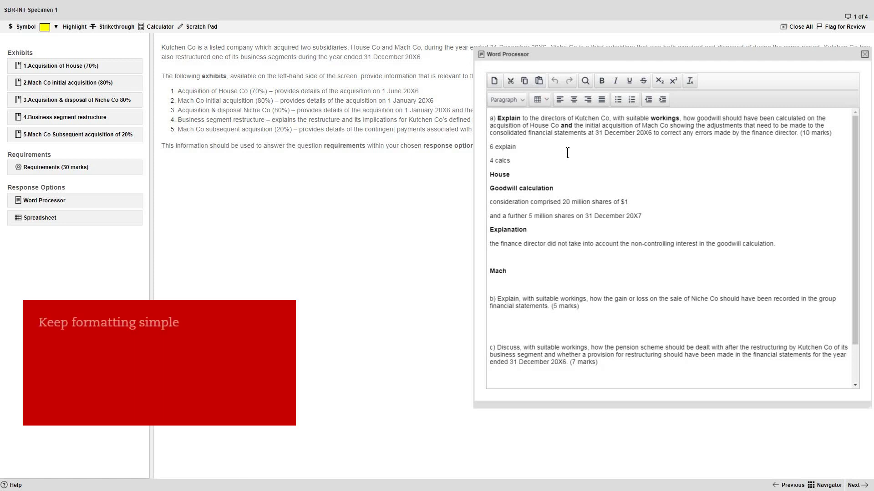
Step: Replace the two consideration lines with 'See Working 1 - Goodwill on acquisition of House = $10.38m'
left_click_drag(642, 216, 490, 200)
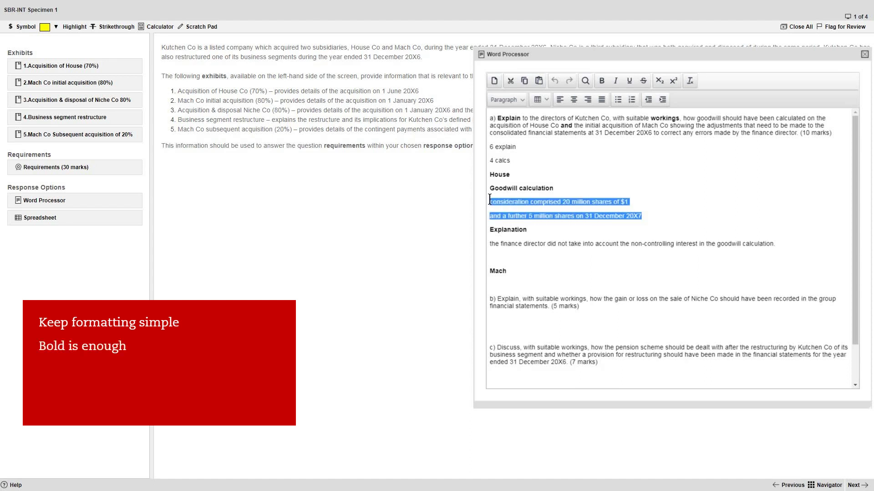
key("BackSpace")
type("See ")
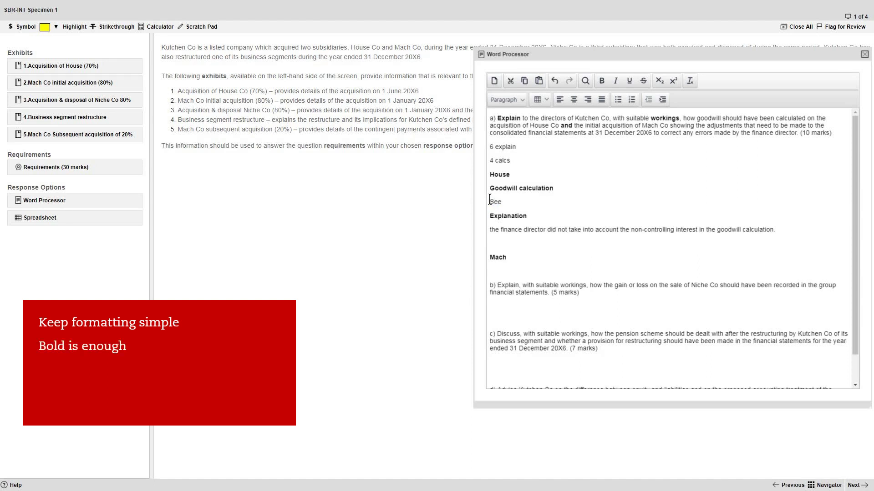
type("Working 1 - ")
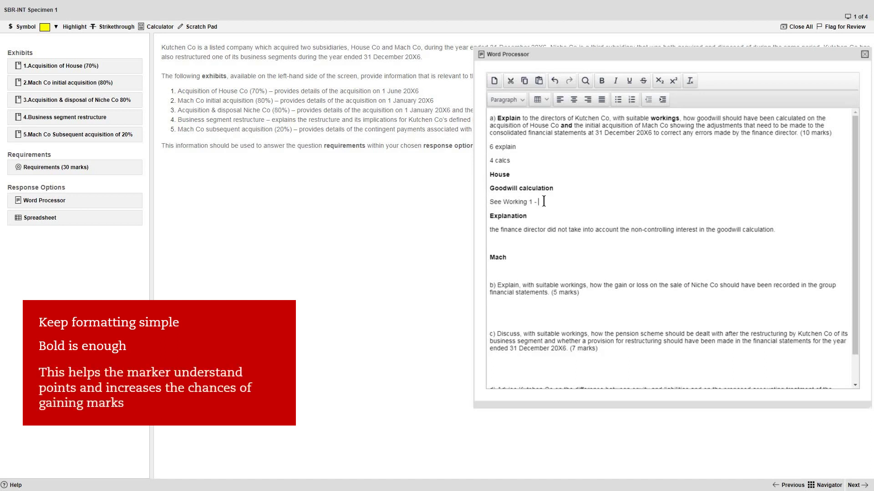
type("Goodwill on ")
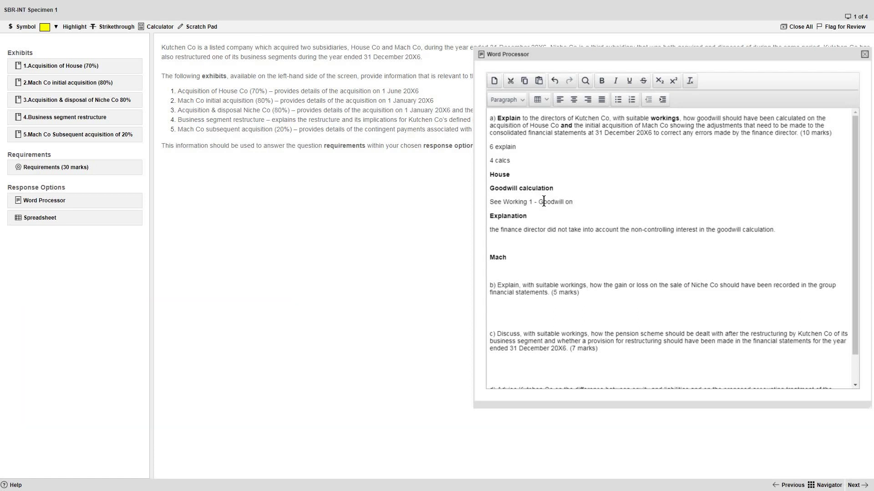
type("acqu")
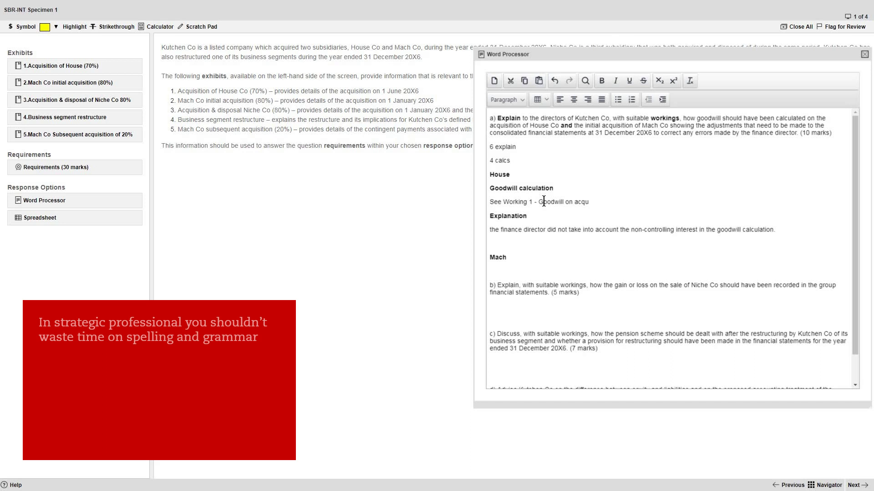
type("isition")
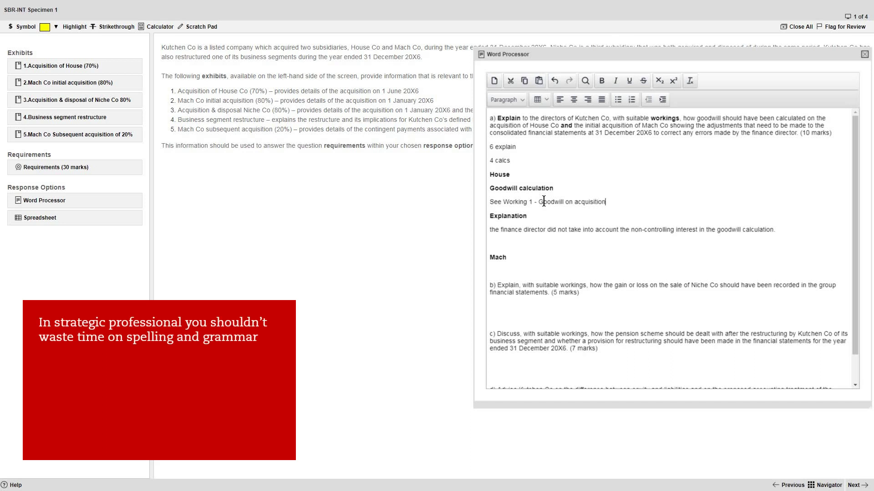
type(" of House = $")
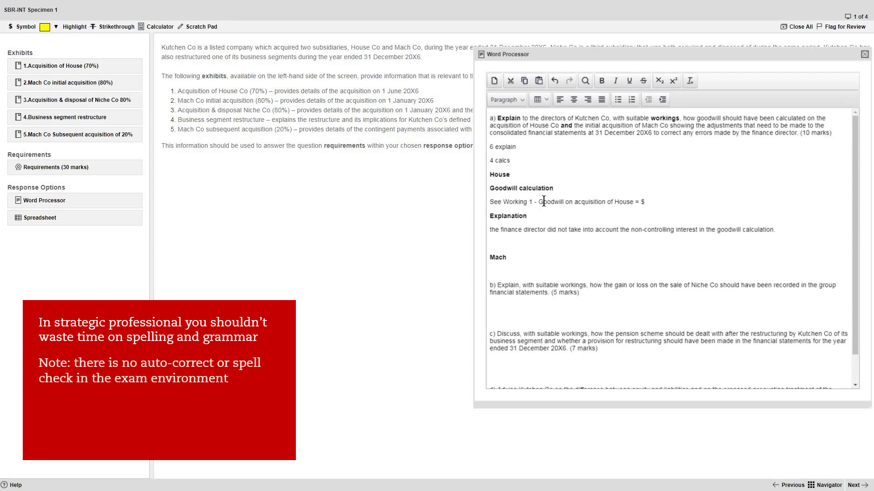
type("10.38m")
Step: Open exhibit 1 and begin a non-bold explanation under Explanation: 'Contingent consideration should be v'
left_click(132, 66)
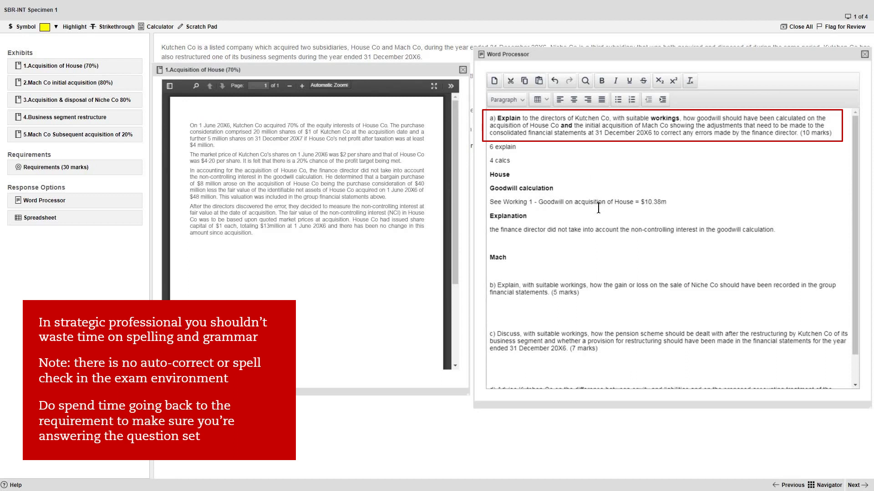
left_click(544, 218)
key("Return")
key("Return")
key("Return")
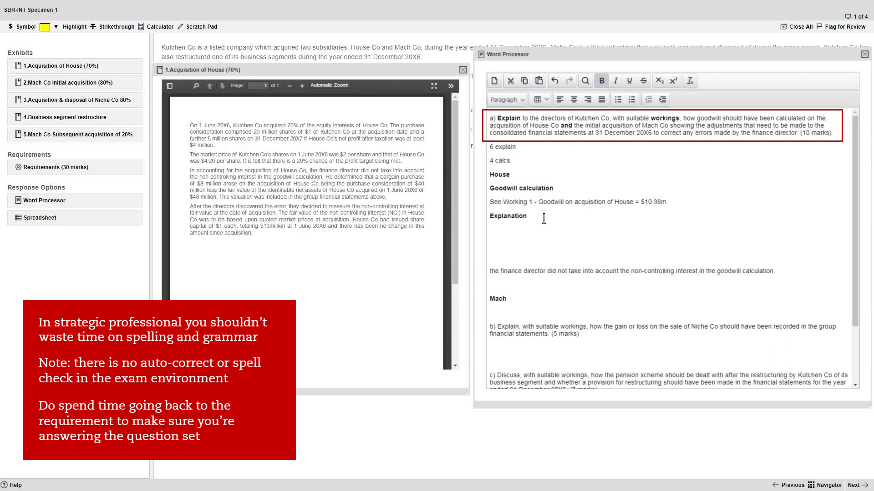
key("ctrl+b")
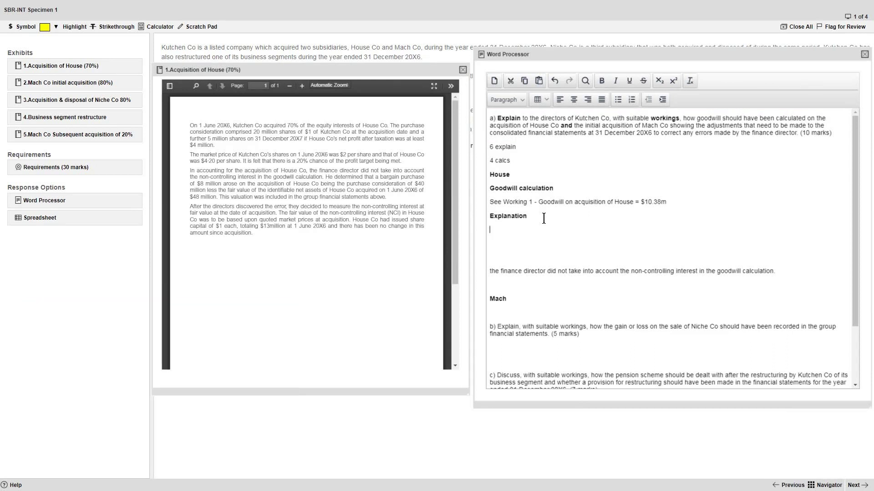
type("Contingent consideration")
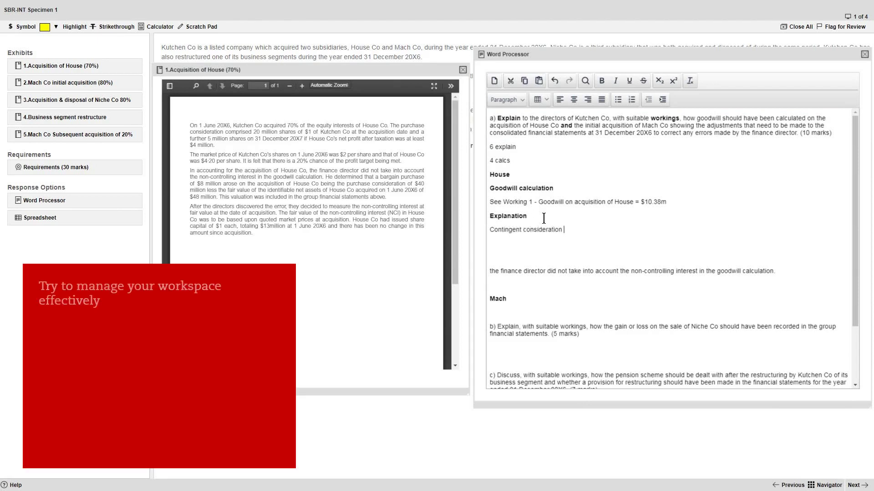
type(" should be v")
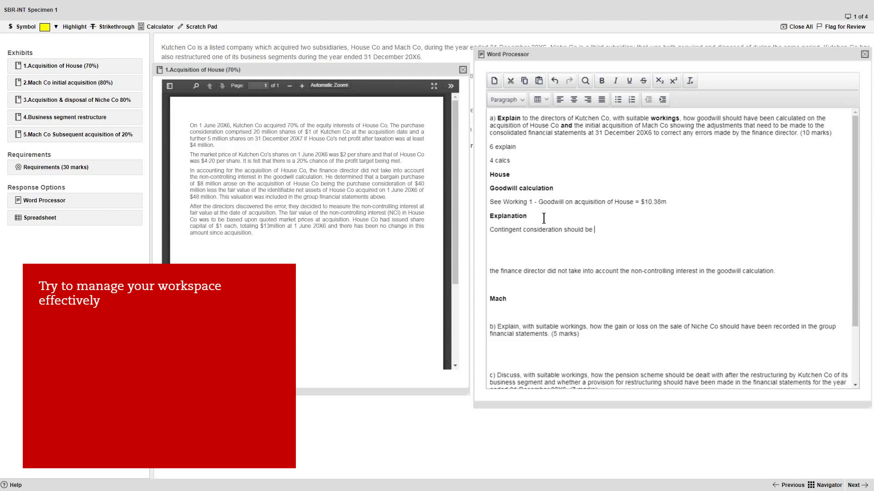